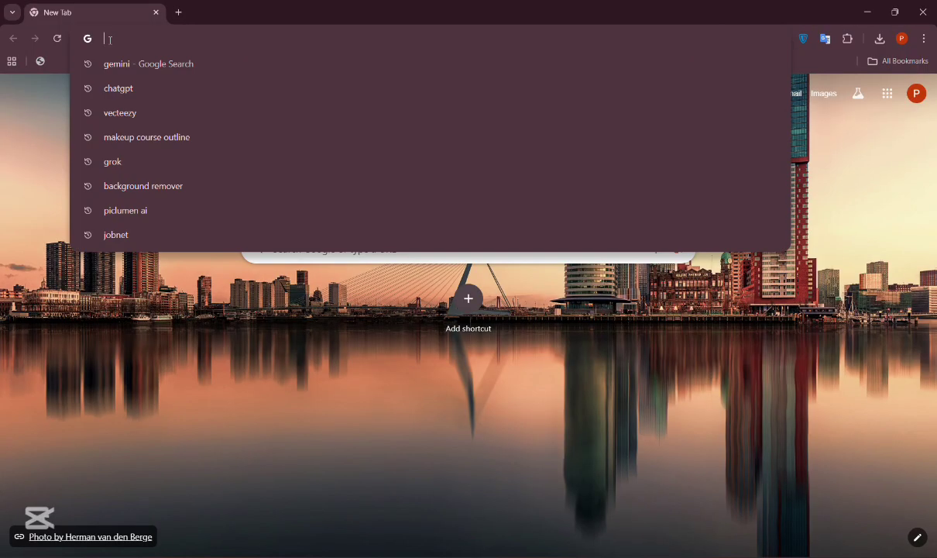
# Step: Open the remove.bg background removal site by searching for Remove background in a new tab
pyautogui.write('R')
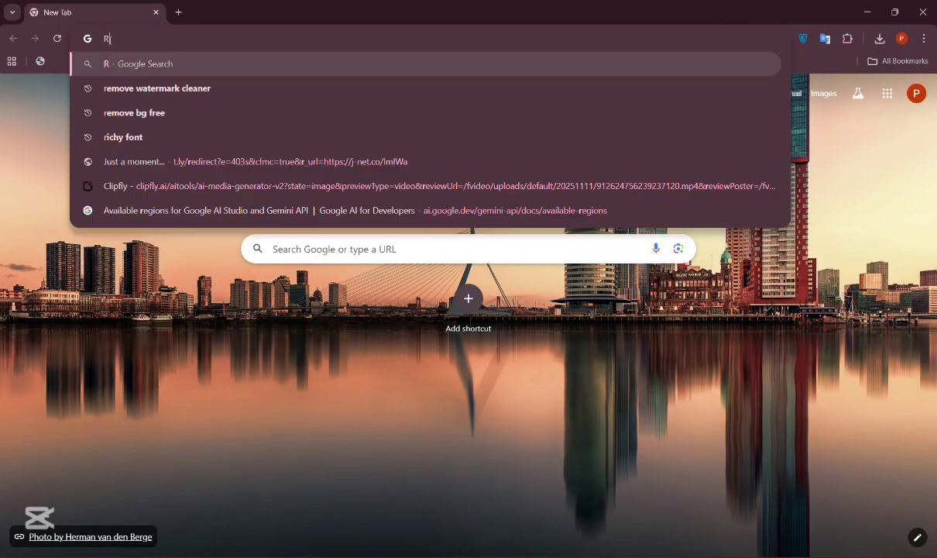
pyautogui.write('emove')
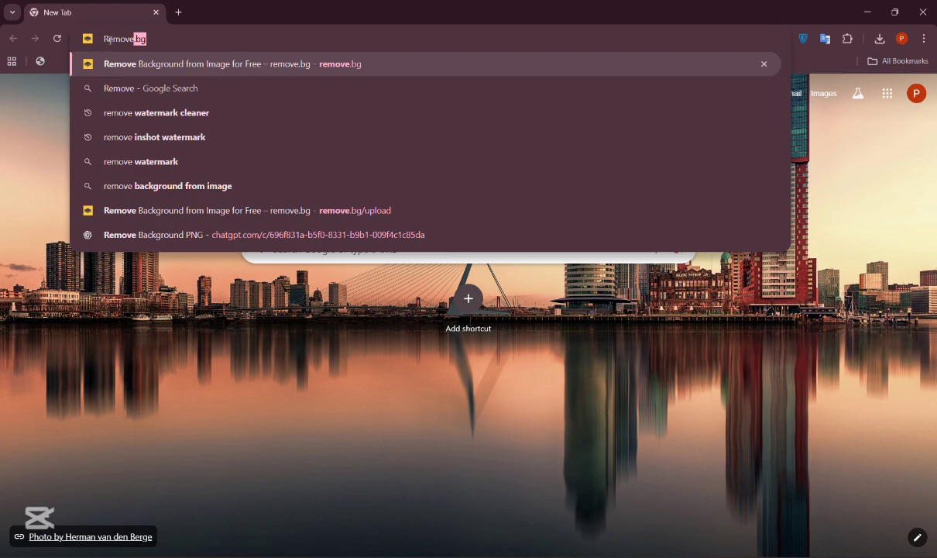
pyautogui.write(' bac')
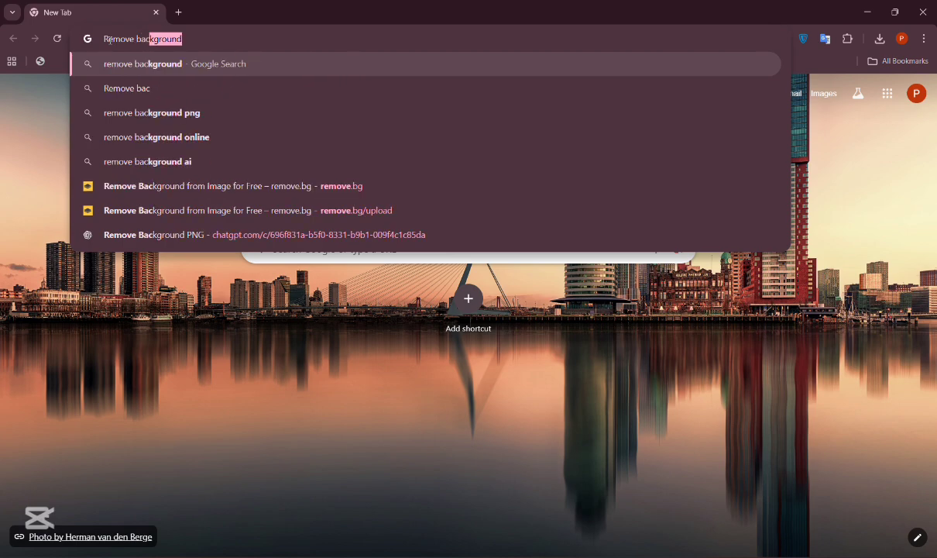
pyautogui.write('kgroun')
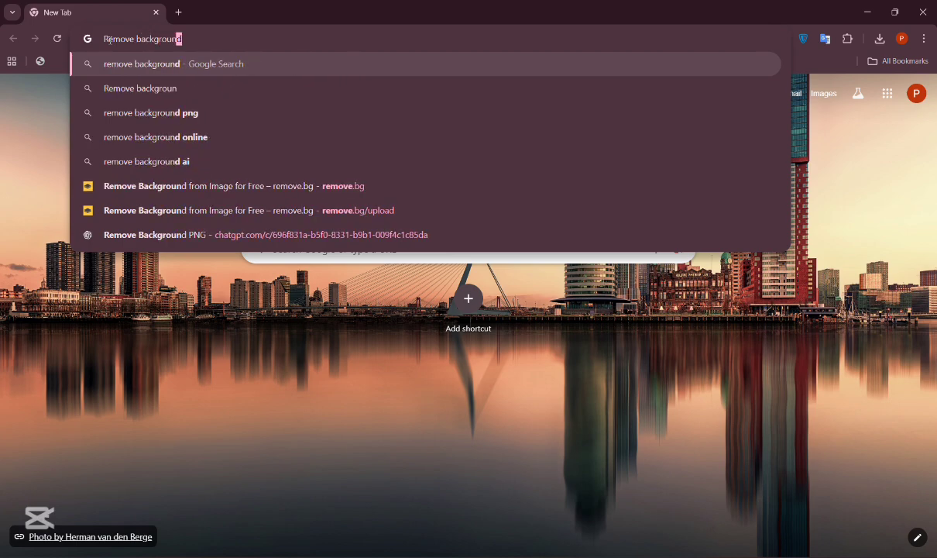
pyautogui.write('d')
pyautogui.press('Return')
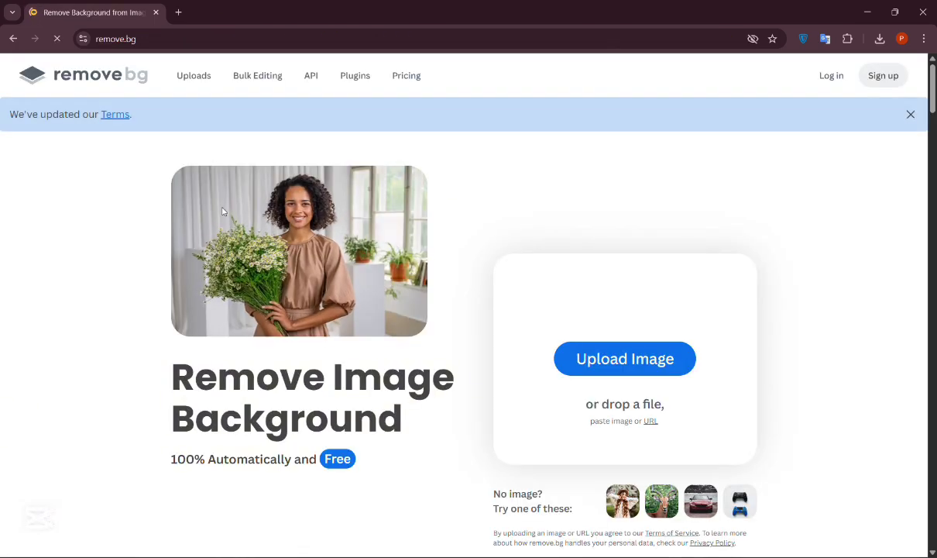
# Step: Scroll through the remove.bg homepage to examine its features, samples and use cases
pyautogui.scroll(-2, 361, 257)
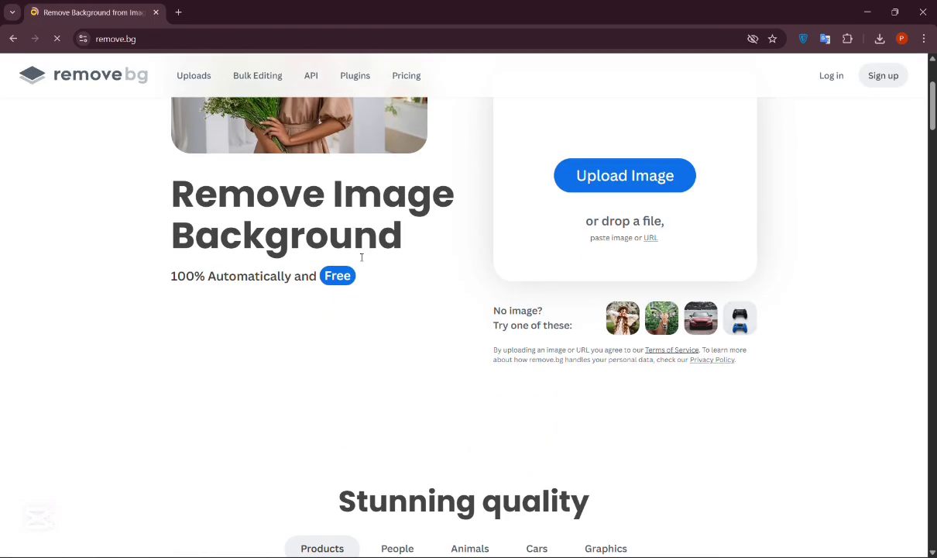
pyautogui.scroll(2, 634, 206)
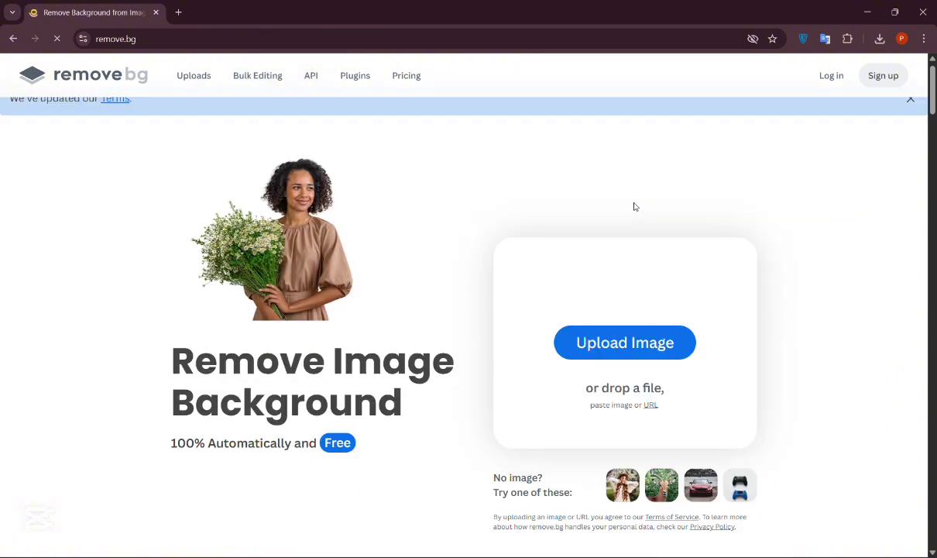
pyautogui.scroll(-6, 477, 354)
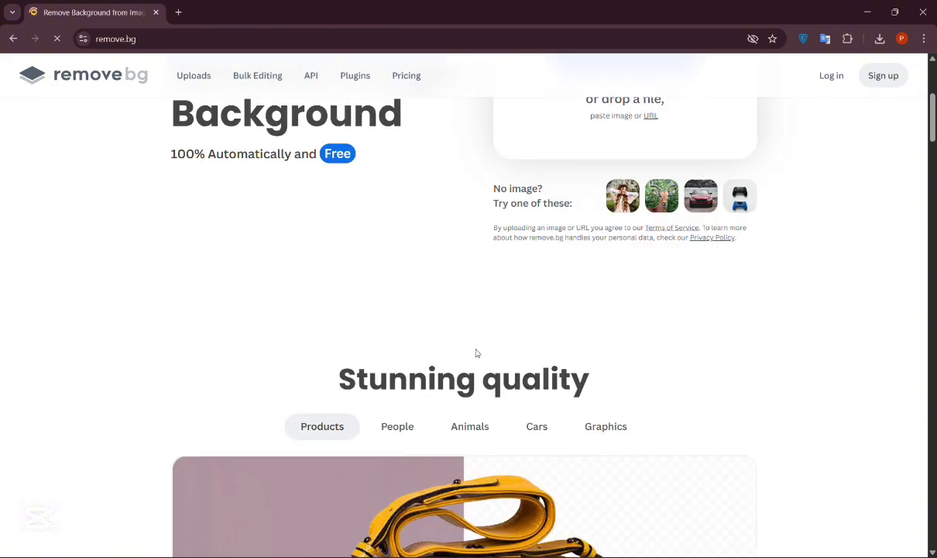
pyautogui.scroll(-3, 477, 355)
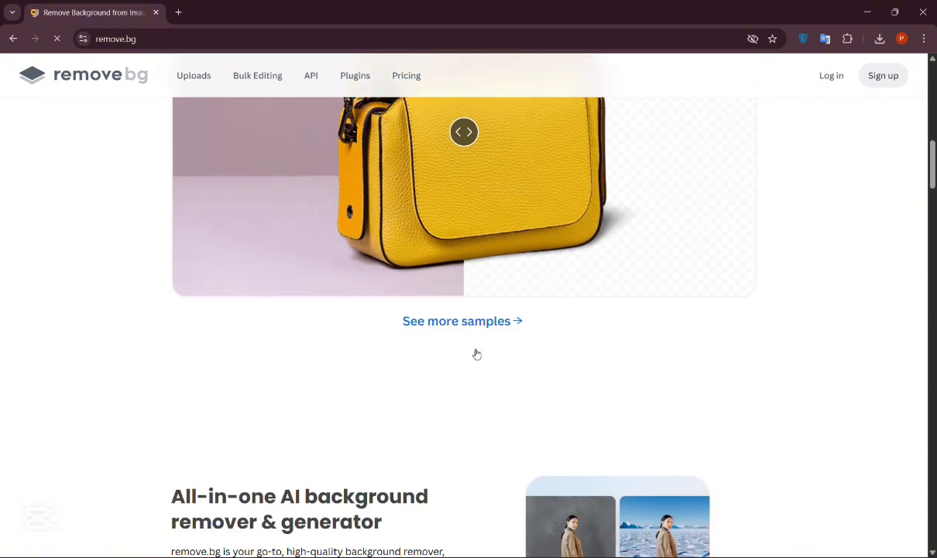
pyautogui.scroll(3, 474, 349)
pyautogui.scroll(-2, 440, 351)
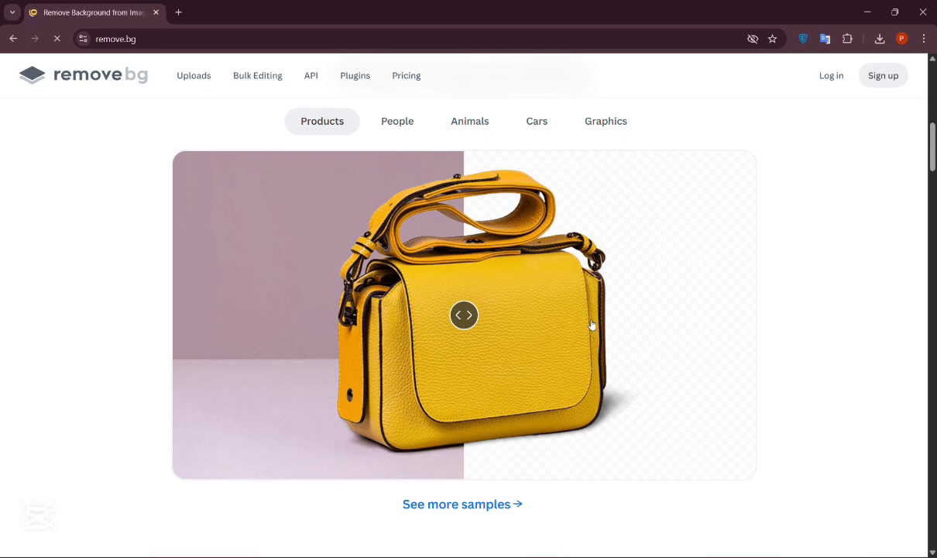
pyautogui.scroll(-5, 625, 302)
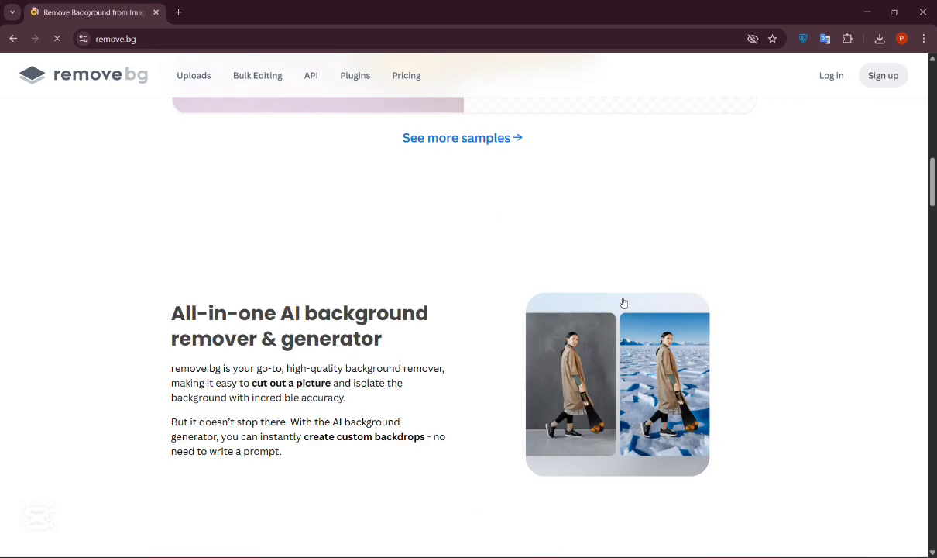
pyautogui.scroll(-5, 623, 302)
pyautogui.scroll(-2, 623, 302)
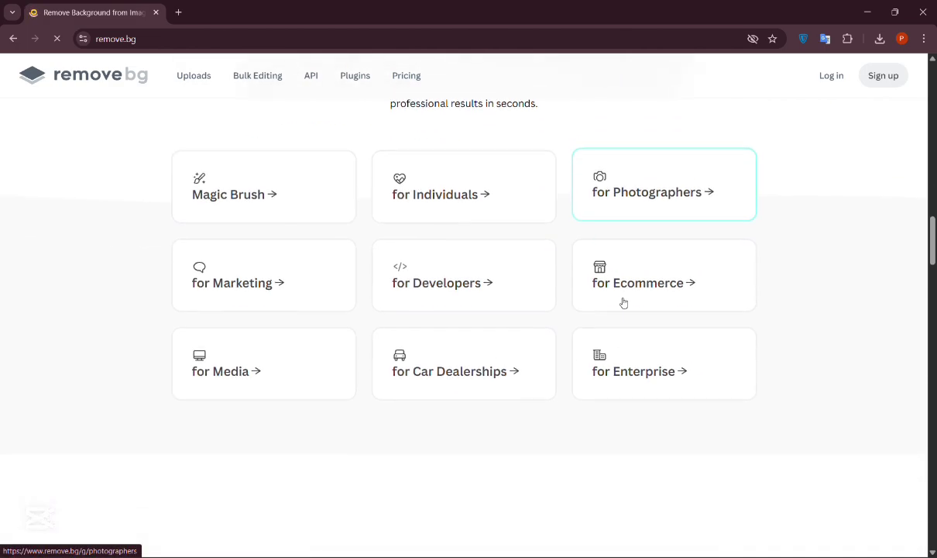
pyautogui.scroll(-5, 623, 303)
pyautogui.scroll(-12, 624, 302)
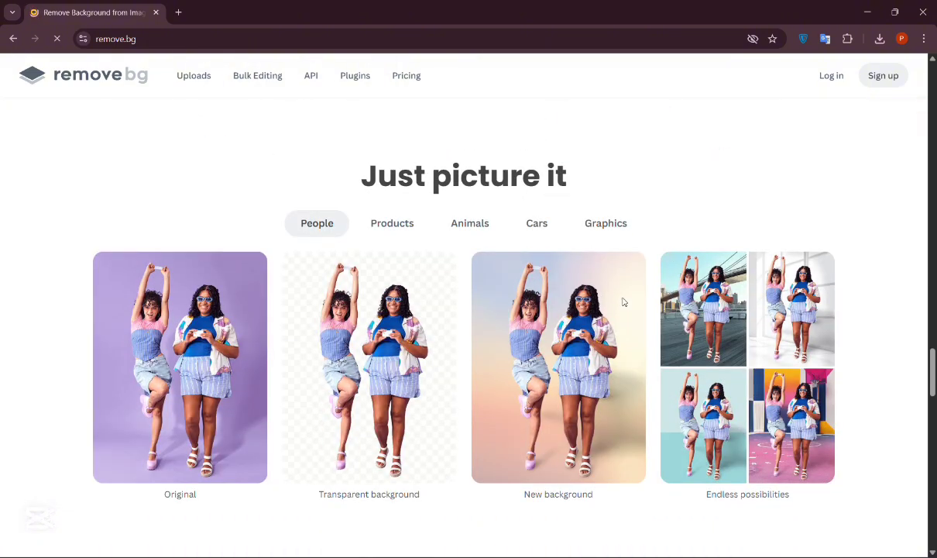
pyautogui.scroll(-2, 624, 302)
pyautogui.scroll(2, 624, 302)
pyautogui.scroll(-6, 624, 302)
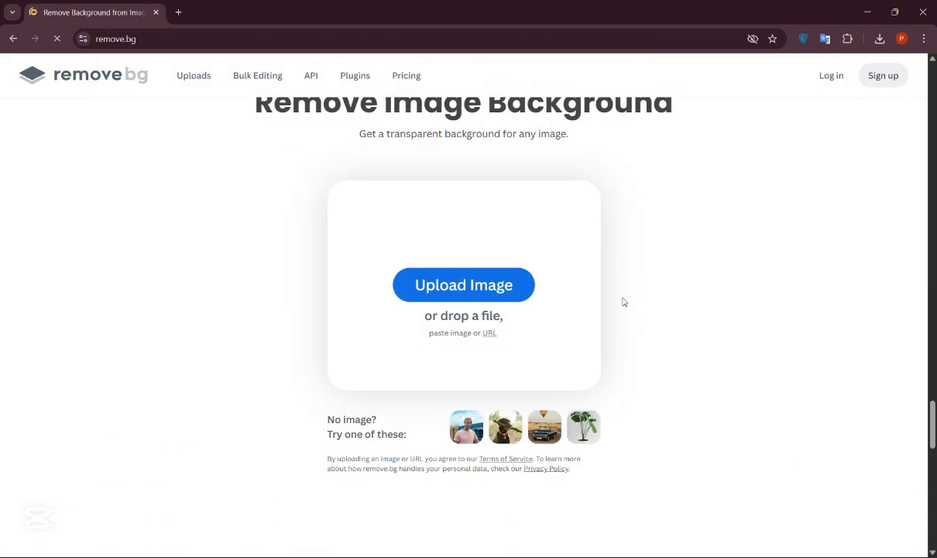
pyautogui.scroll(20, 624, 302)
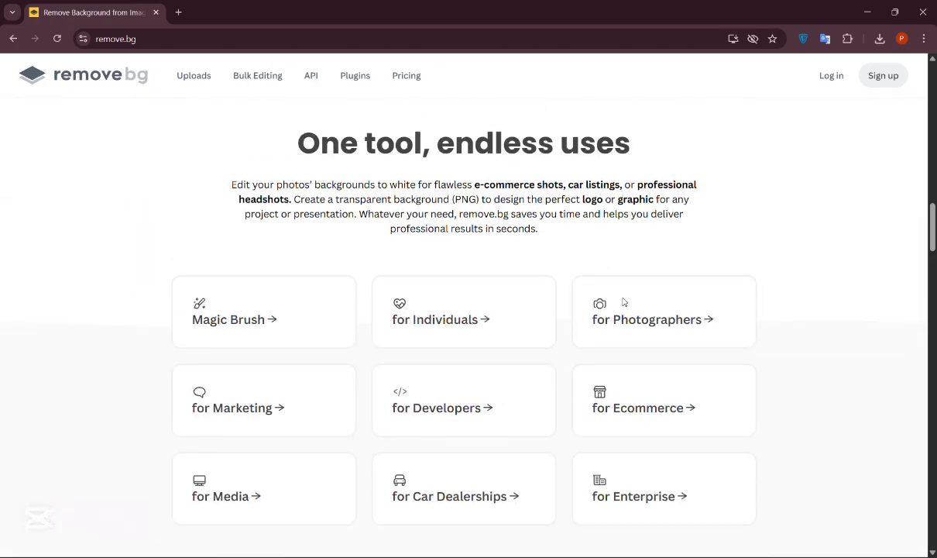
pyautogui.scroll(15, 623, 302)
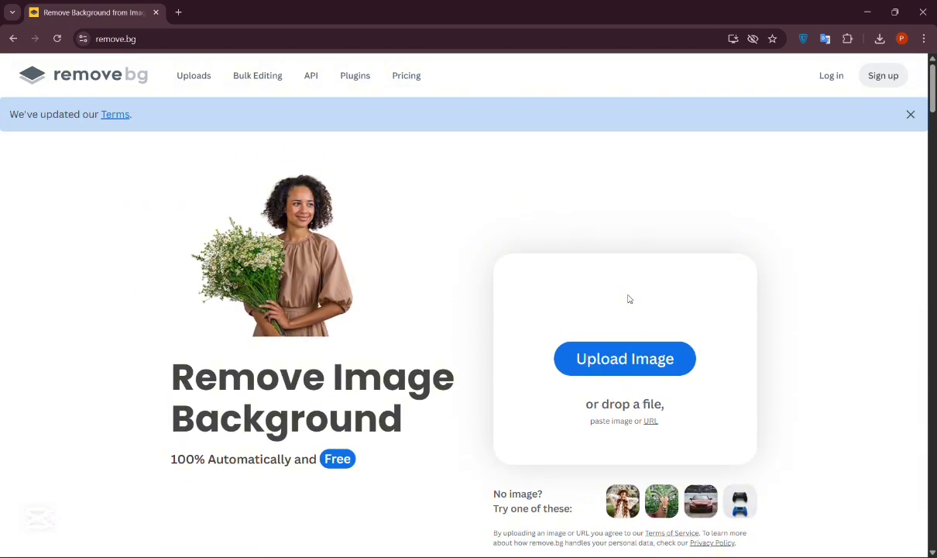
pyautogui.scroll(-1, 619, 233)
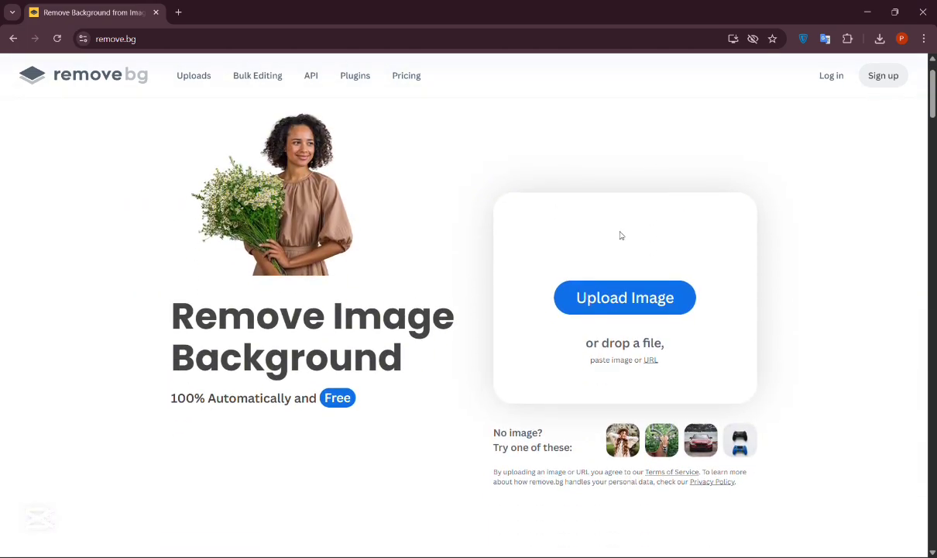
# Step: Upload the image Gemini_Generated_Image_uuarocuuarocuuar (1) from Downloads to remove its background
pyautogui.click(624, 300)
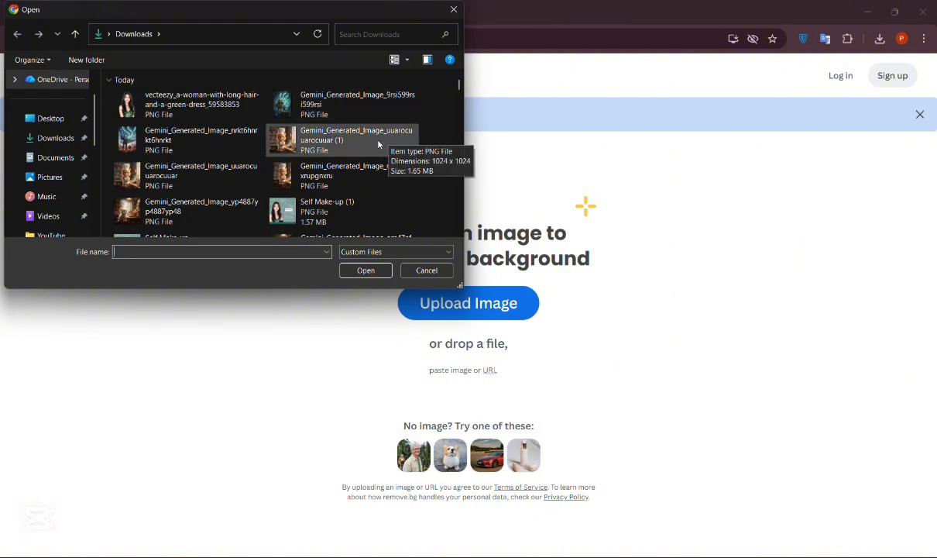
pyautogui.click(309, 146)
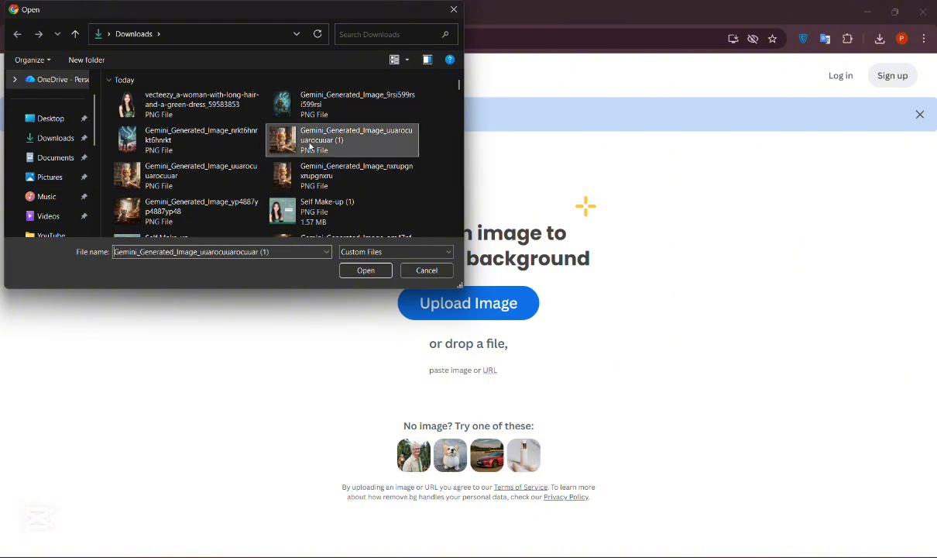
pyautogui.click(365, 270)
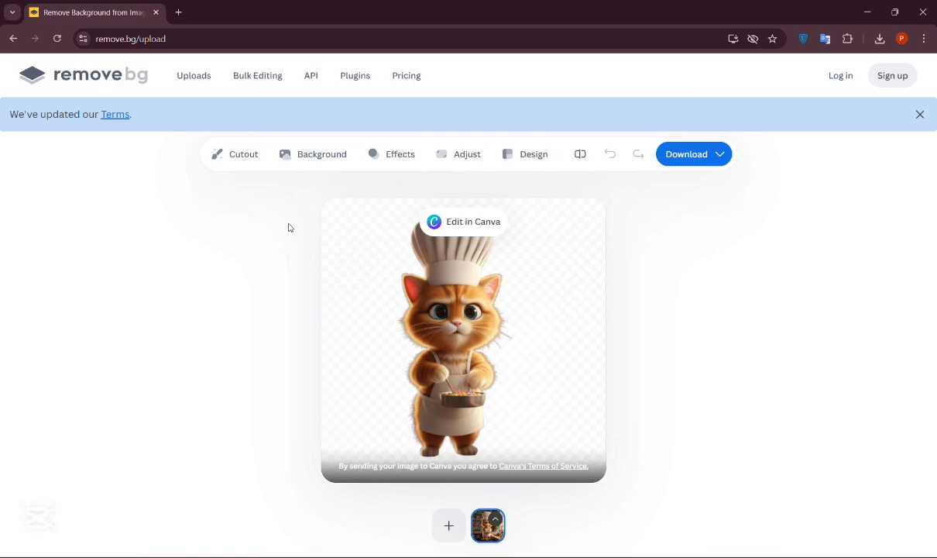
# Step: Erase the cat's chef hat from the cutout with the Magic Brush
pyautogui.click(238, 155)
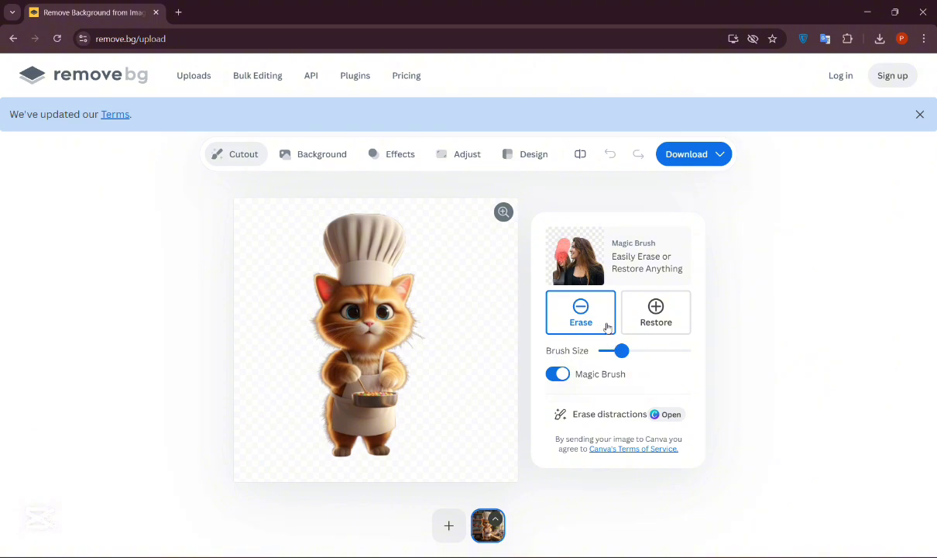
pyautogui.moveTo(326, 234)
pyautogui.mouseDown()
pyautogui.moveTo(433, 234)
pyautogui.moveTo(313, 243)
pyautogui.moveTo(368, 259)
pyautogui.moveTo(347, 275)
pyautogui.moveTo(346, 259)
pyautogui.moveTo(363, 260)
pyautogui.mouseUp()
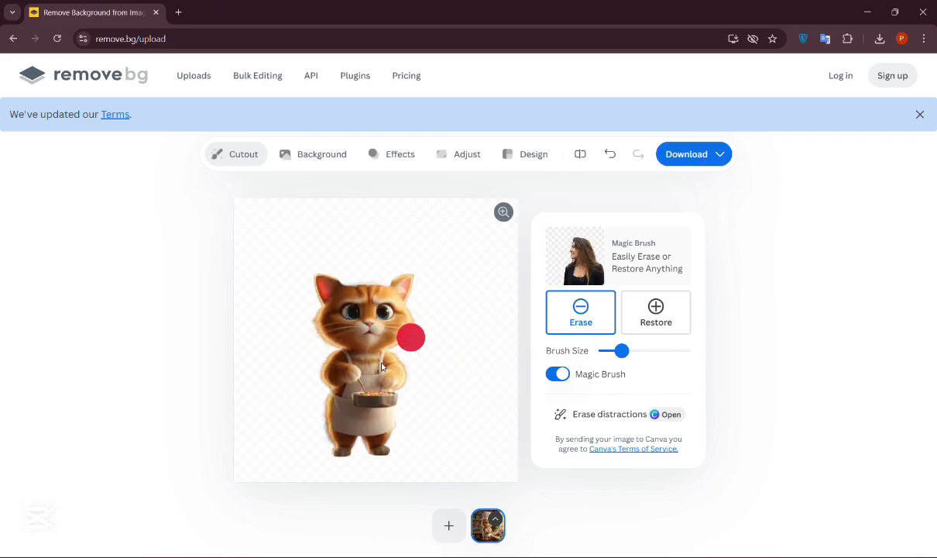
# Step: Restore the chef hat with the Magic Brush and switch the brush back to Erase mode
pyautogui.click(656, 312)
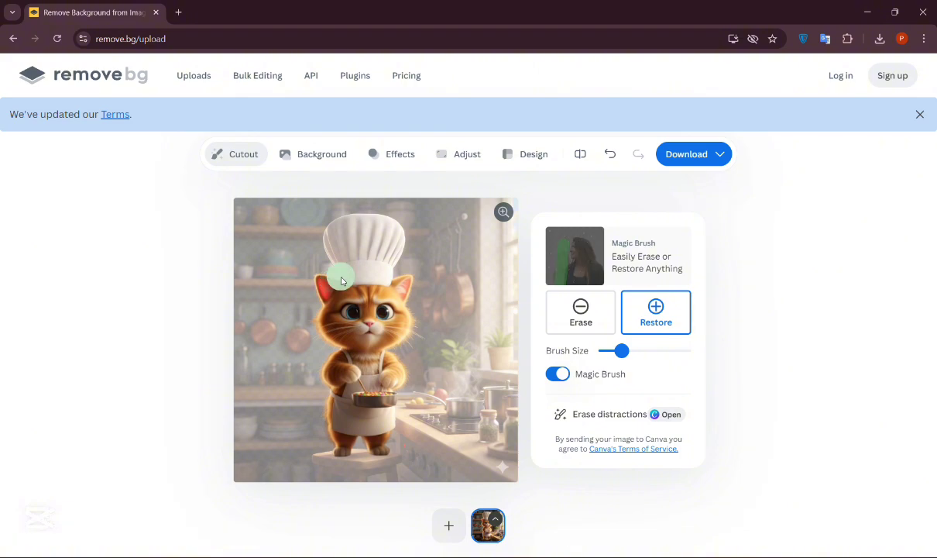
pyautogui.moveTo(342, 281)
pyautogui.mouseDown()
pyautogui.moveTo(385, 276)
pyautogui.moveTo(334, 243)
pyautogui.moveTo(354, 230)
pyautogui.moveTo(385, 231)
pyautogui.moveTo(393, 253)
pyautogui.moveTo(376, 250)
pyautogui.moveTo(388, 258)
pyautogui.moveTo(381, 283)
pyautogui.mouseUp()
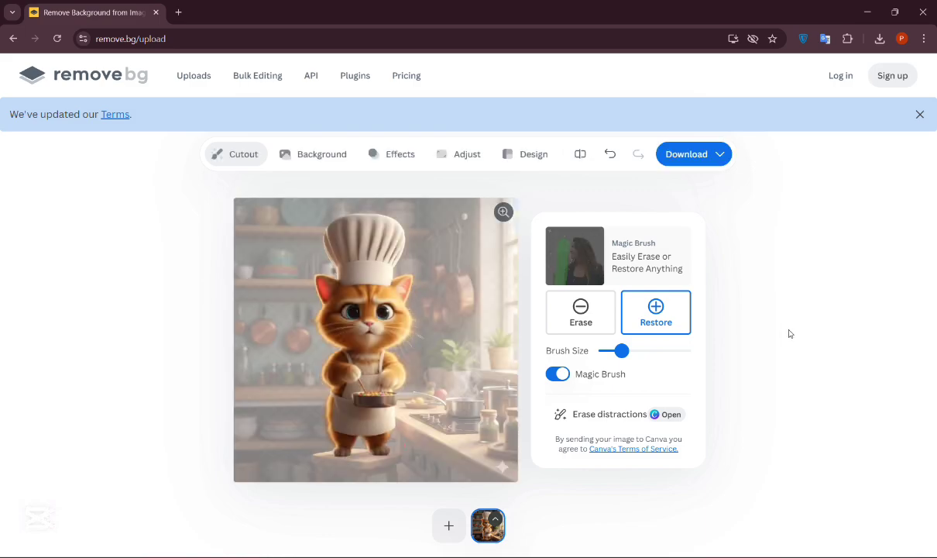
pyautogui.click(593, 322)
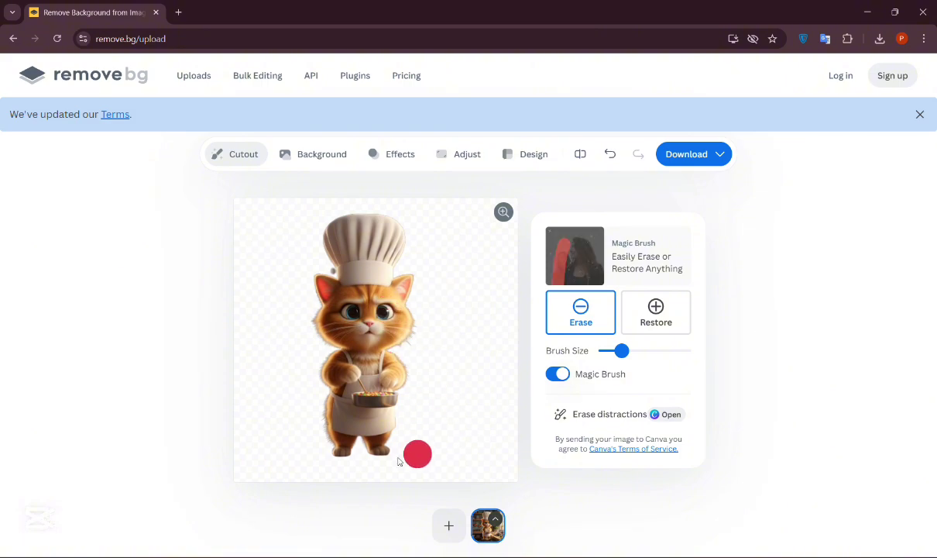
# Step: Open the Magic background gallery and preview the red, rainy foliage and glacier backdrops behind the cat
pyautogui.click(322, 155)
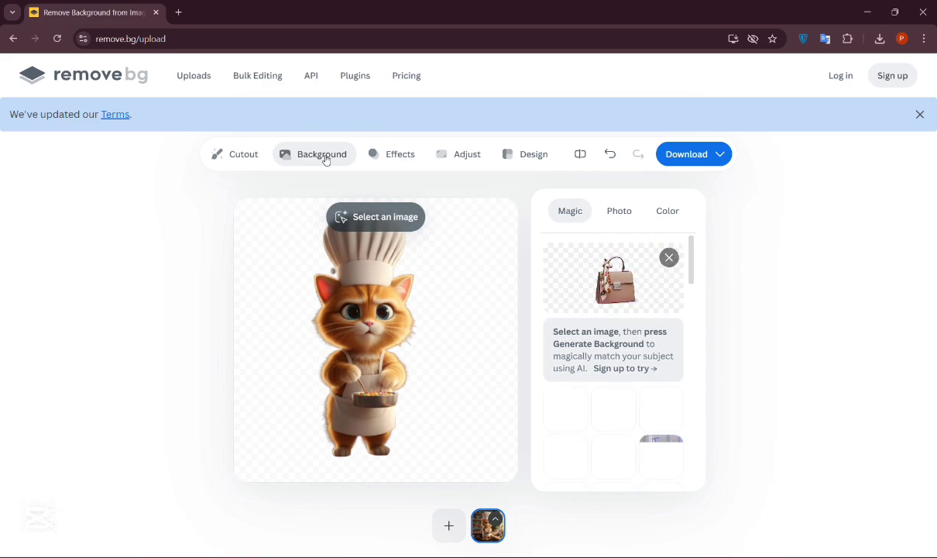
pyautogui.scroll(-2, 602, 370)
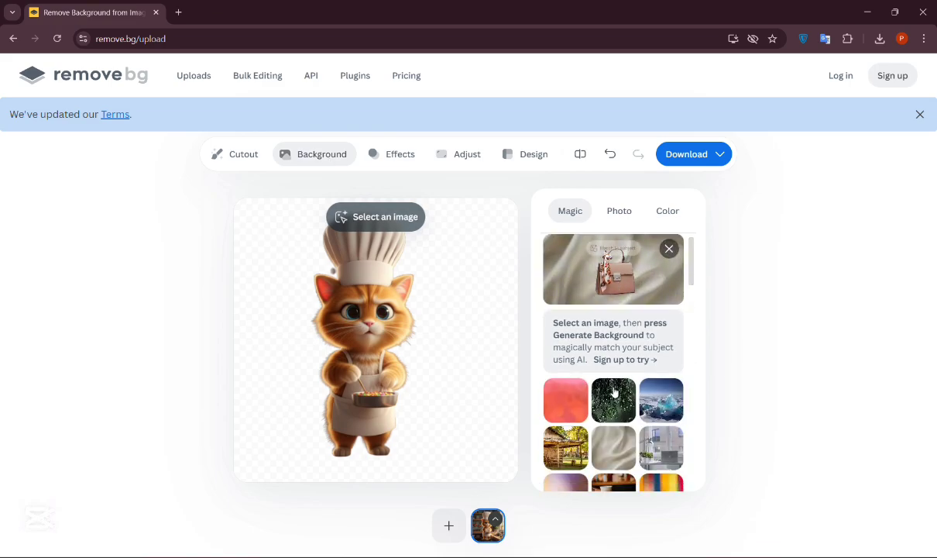
pyautogui.click(577, 364)
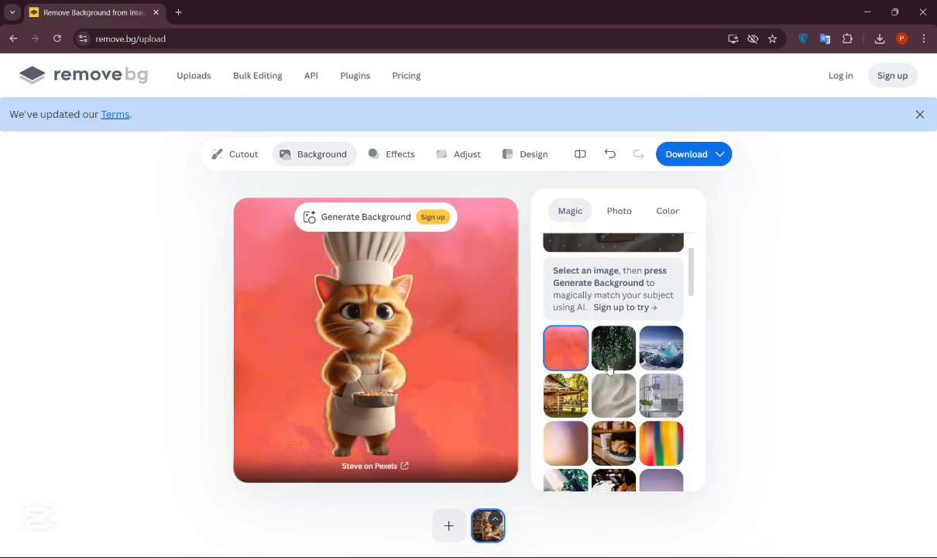
pyautogui.click(609, 370)
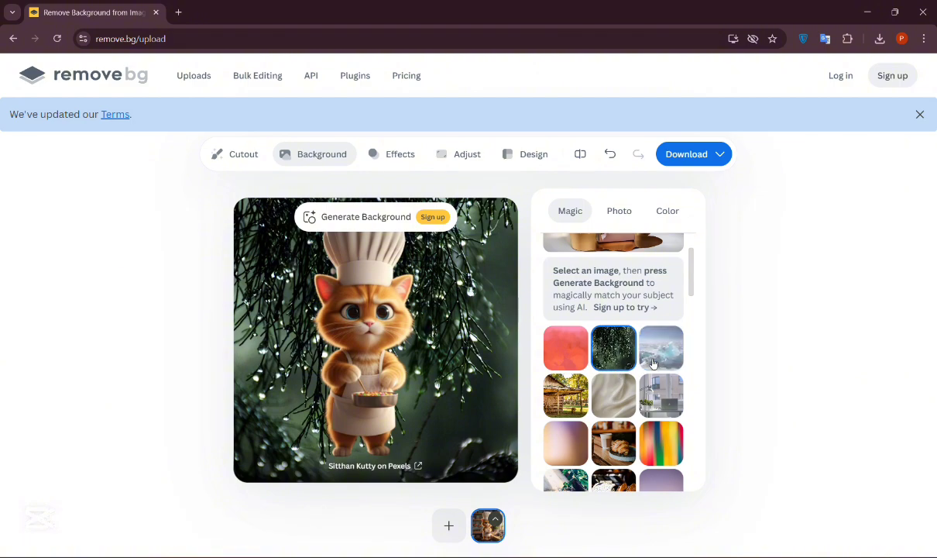
pyautogui.click(652, 364)
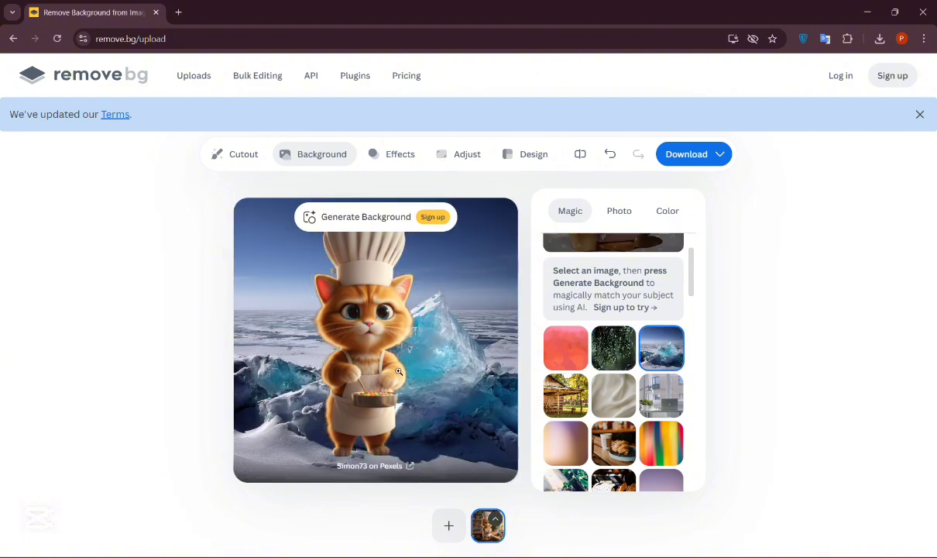
# Step: Preview the wooden barn, white fabric and desk-with-laptop backdrops behind the cat
pyautogui.click(557, 397)
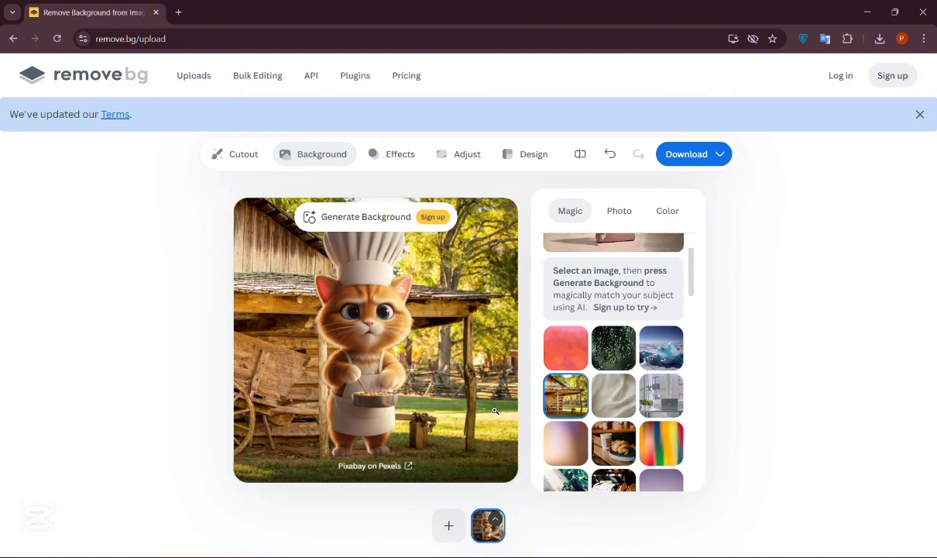
pyautogui.click(614, 395)
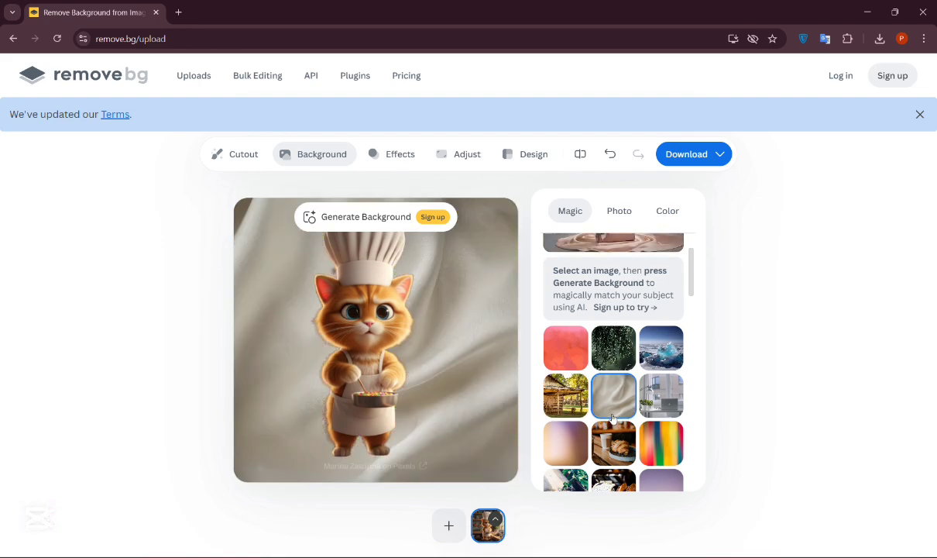
pyautogui.click(680, 401)
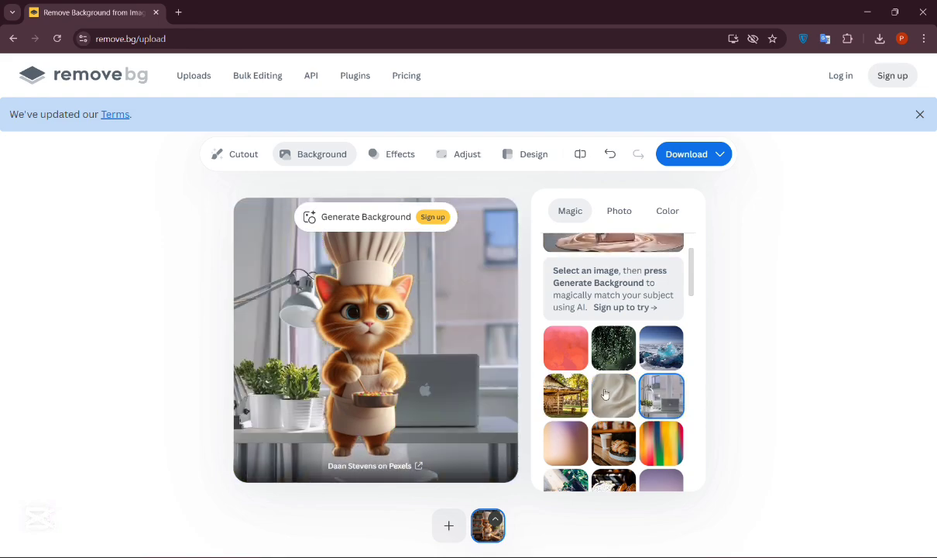
# Step: Scroll the backdrop gallery and apply the mountain lake background to the cat
pyautogui.scroll(-5, 617, 375)
pyautogui.click(563, 339)
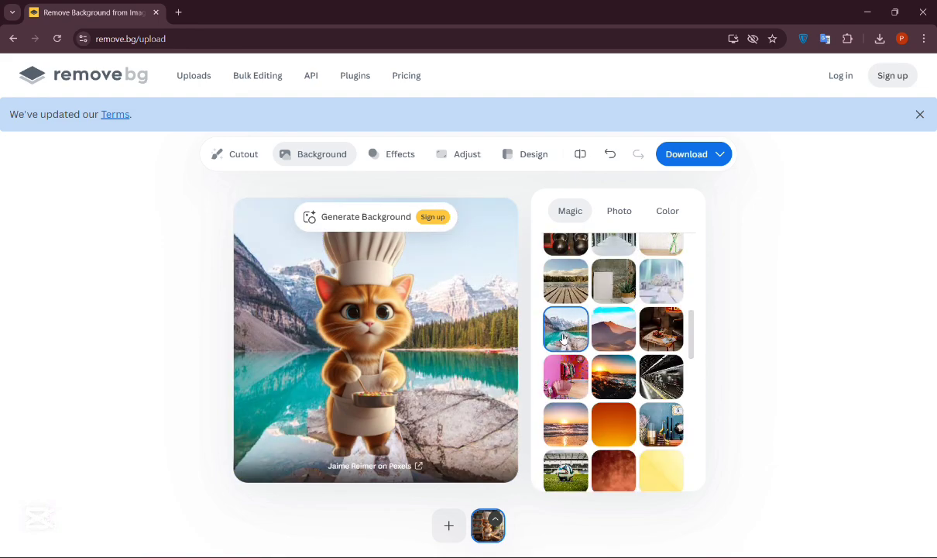
pyautogui.scroll(-1, 563, 338)
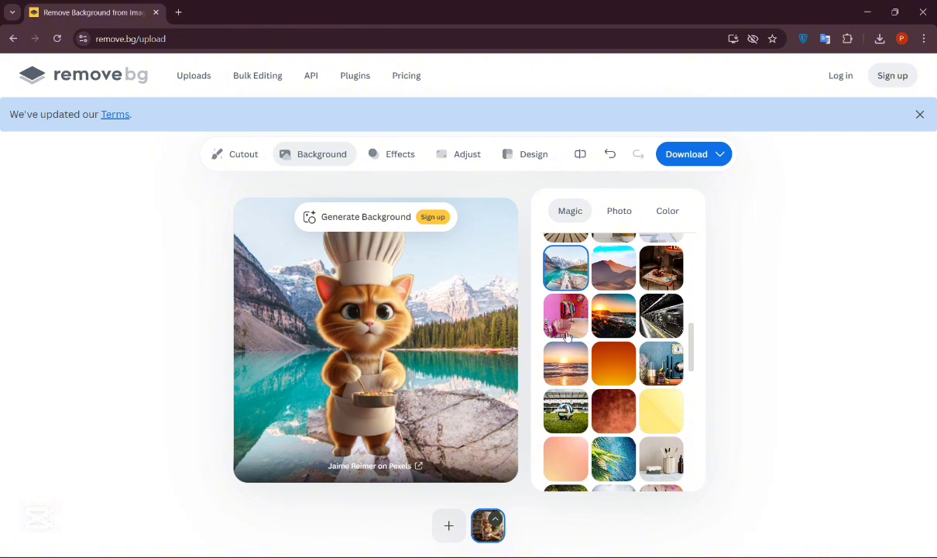
# Step: Preview the pink room backdrop behind the cat and scroll further down the Magic backdrop gallery
pyautogui.click(566, 332)
pyautogui.scroll(-5, 567, 332)
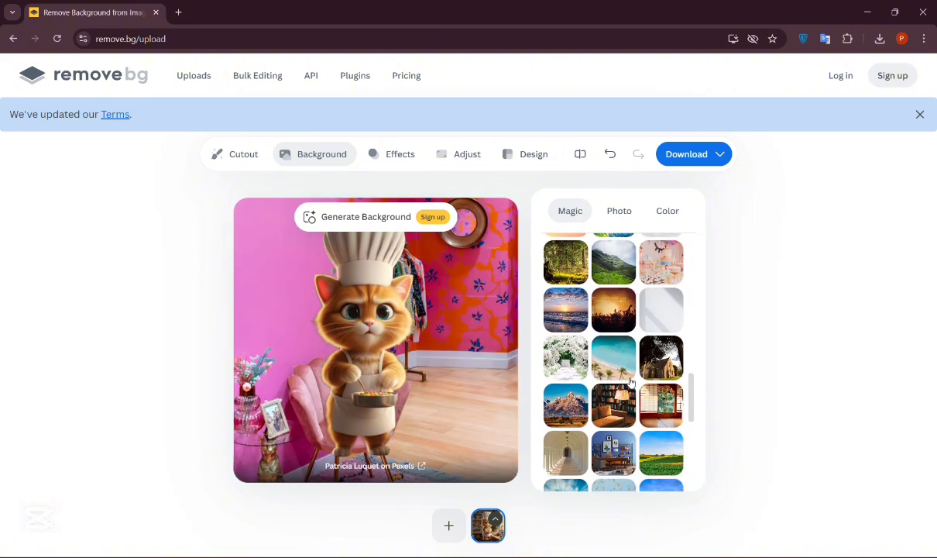
pyautogui.scroll(-3, 653, 380)
pyautogui.scroll(-3, 653, 380)
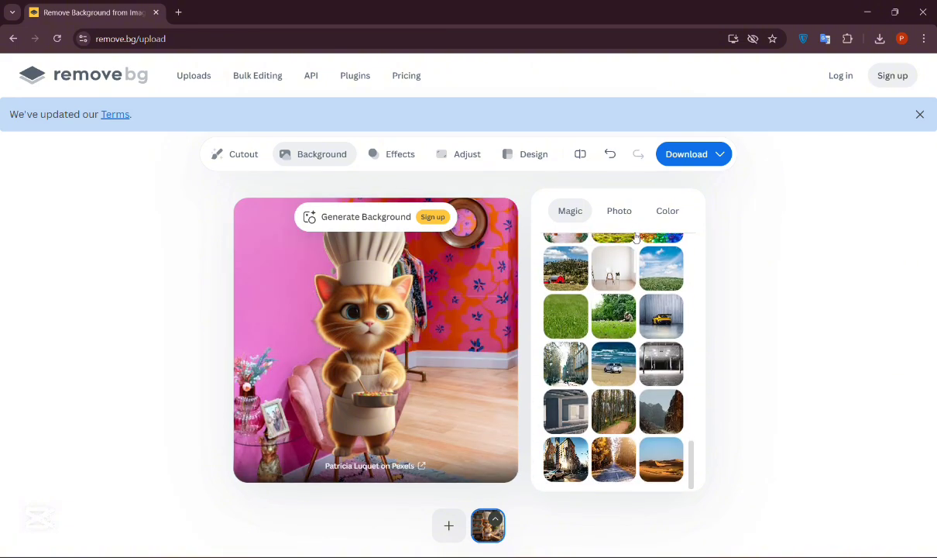
# Step: Switch to Photo backgrounds and preview the pink gradient, grey marble and wooden board with autumn leaves behind the cat
pyautogui.click(623, 220)
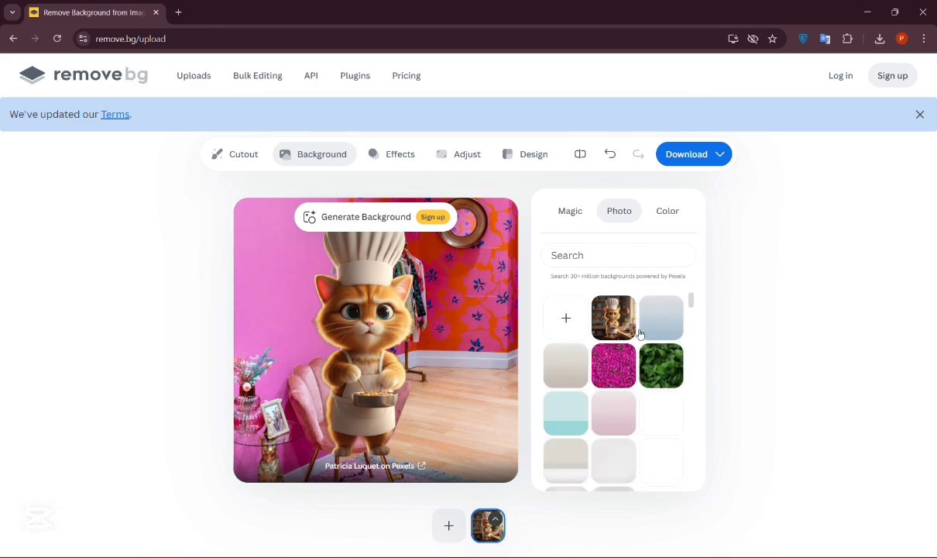
pyautogui.click(623, 418)
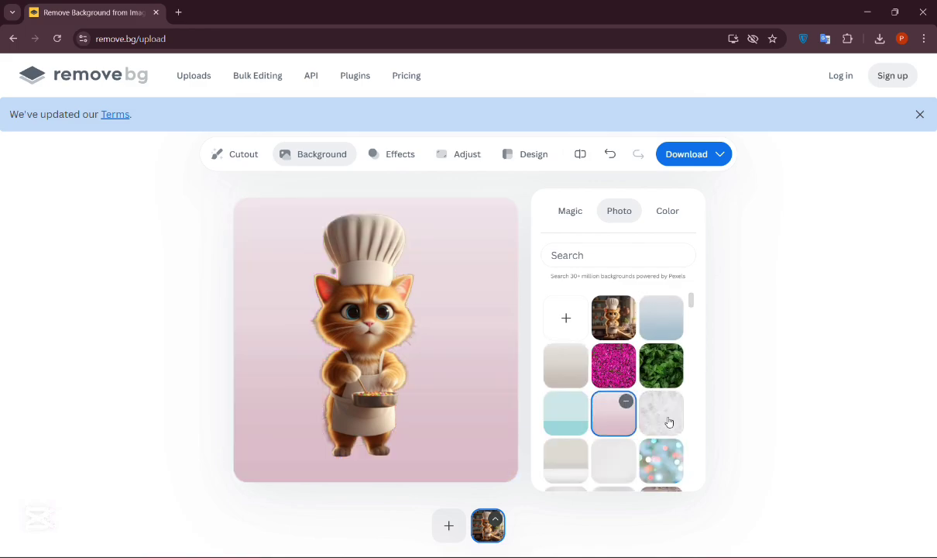
pyautogui.click(667, 419)
pyautogui.scroll(-5, 662, 411)
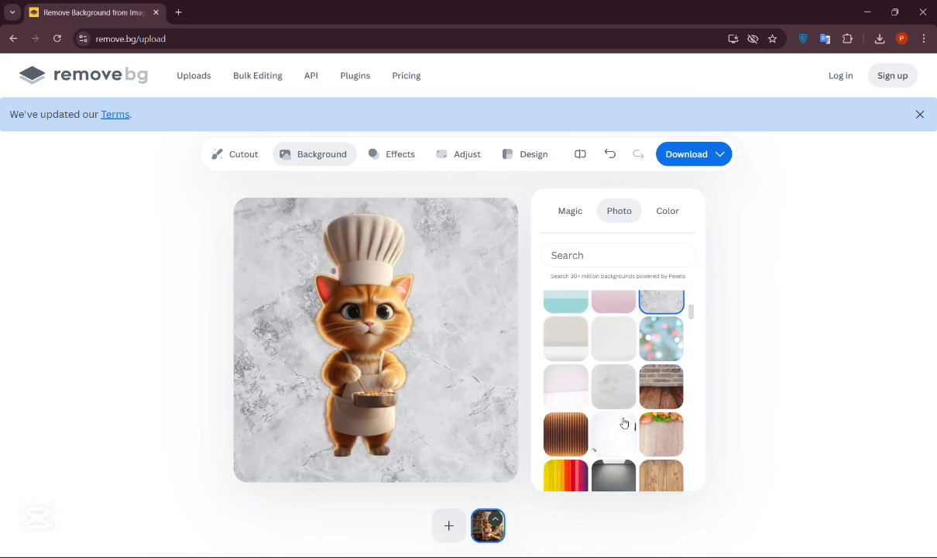
pyautogui.scroll(2, 654, 378)
pyautogui.click(662, 376)
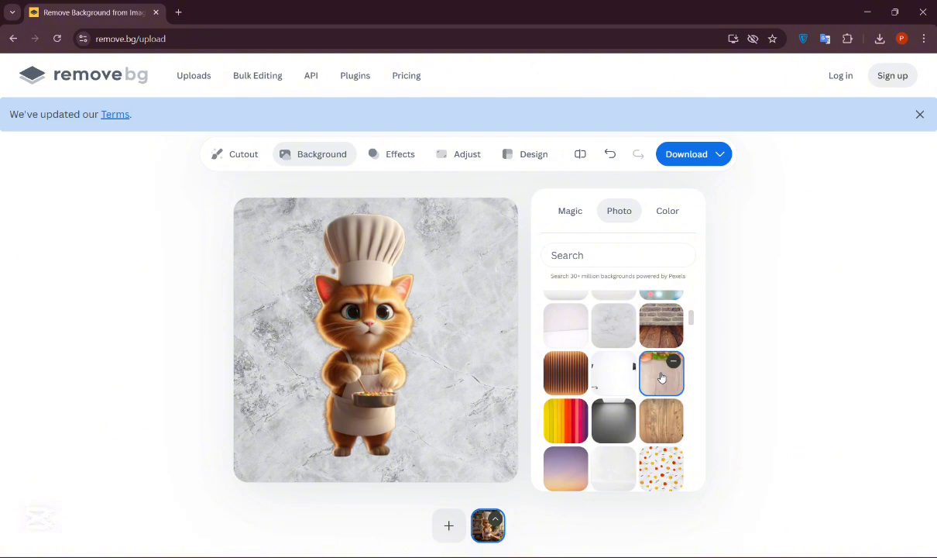
# Step: Switch to Color backgrounds and try solid pink, purple and teal backgrounds behind the cat
pyautogui.scroll(-5, 661, 378)
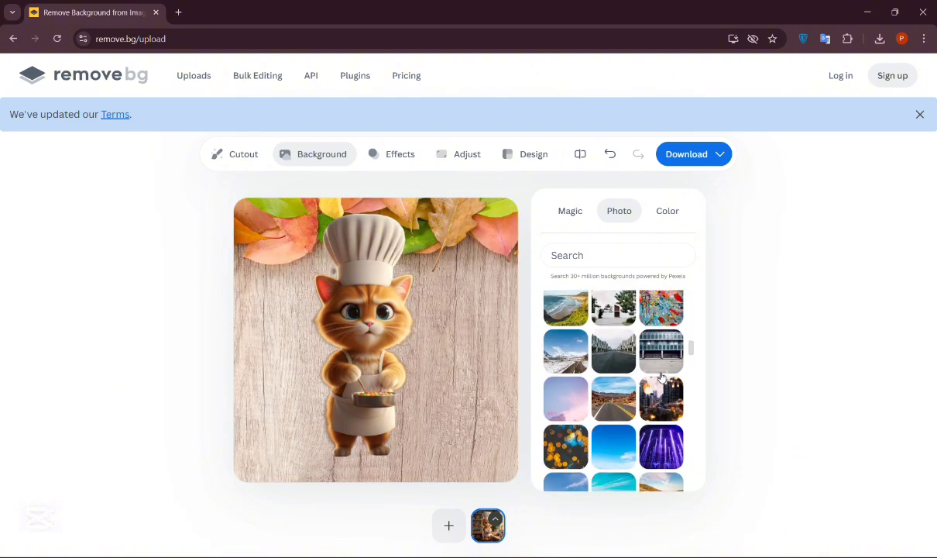
pyautogui.click(667, 217)
pyautogui.click(613, 329)
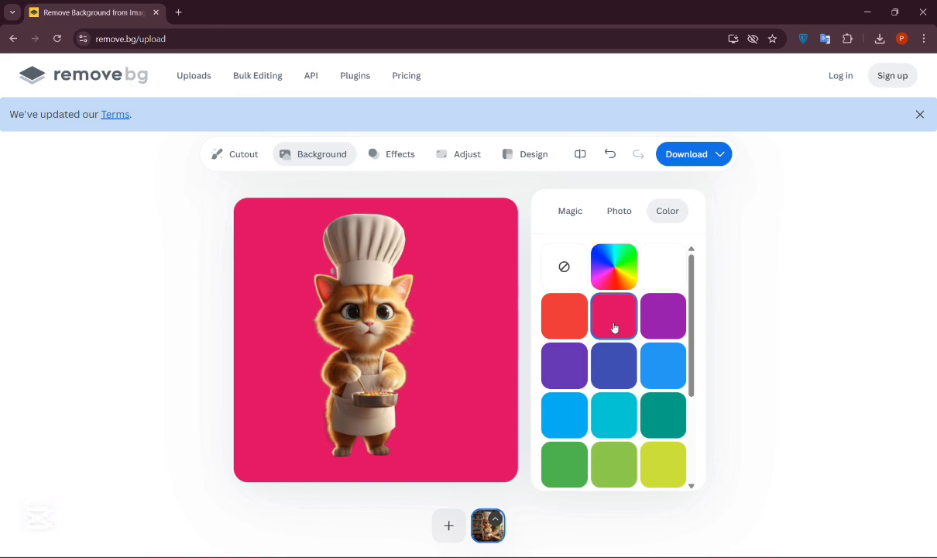
pyautogui.click(660, 317)
pyautogui.click(613, 386)
pyautogui.click(615, 412)
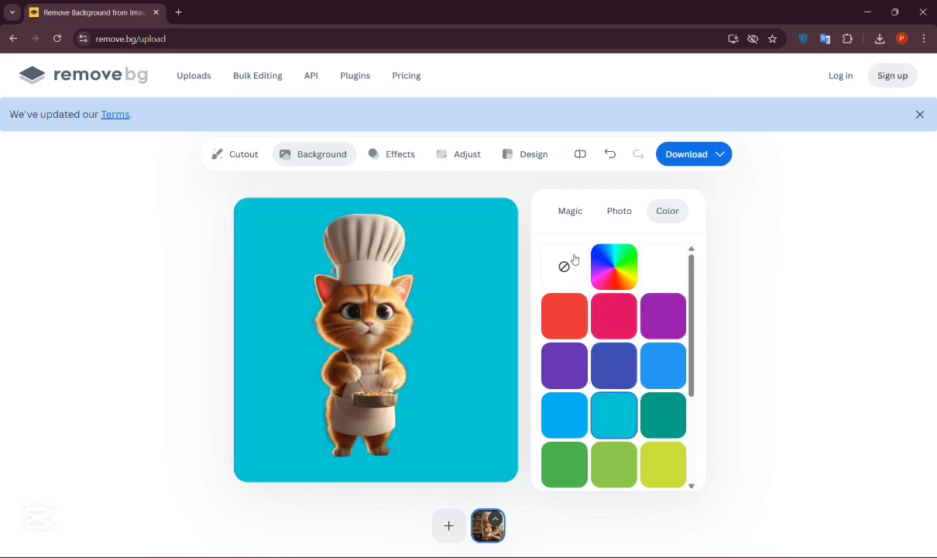
# Step: Return to the Magic gallery, preview the library backdrop, and apply the Japanese room with garden view backdrop
pyautogui.click(564, 217)
pyautogui.scroll(-10, 628, 399)
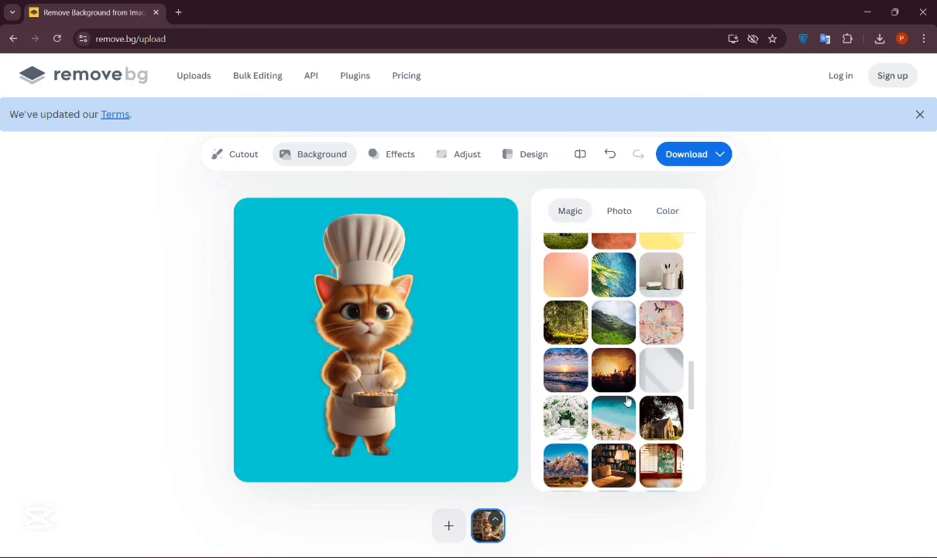
pyautogui.click(623, 348)
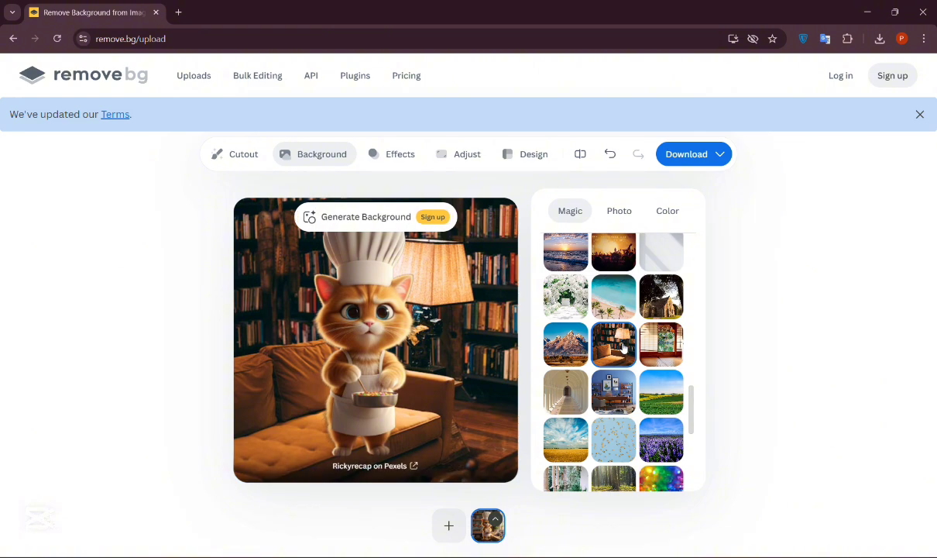
pyautogui.click(677, 349)
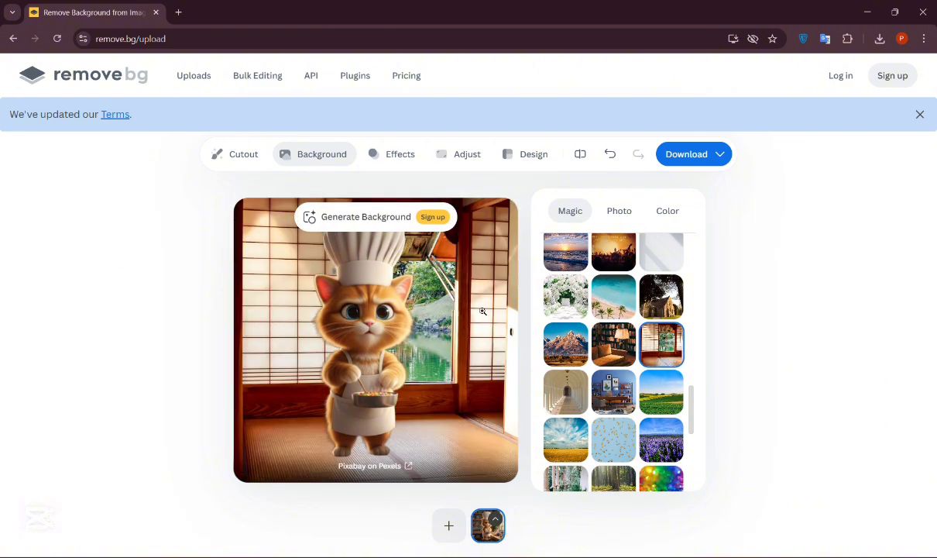
# Step: Turn on Blur background in Effects and lower the blur amount slightly
pyautogui.click(413, 157)
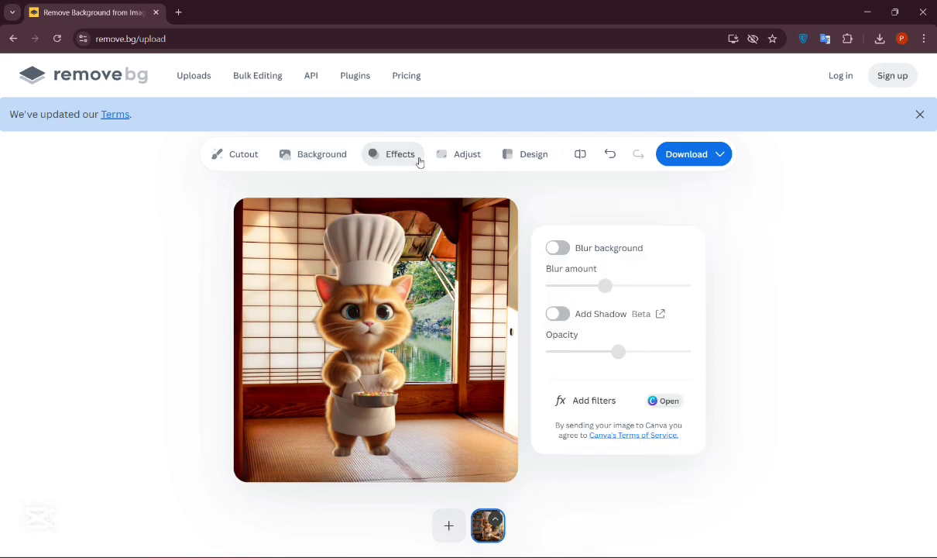
pyautogui.click(558, 248)
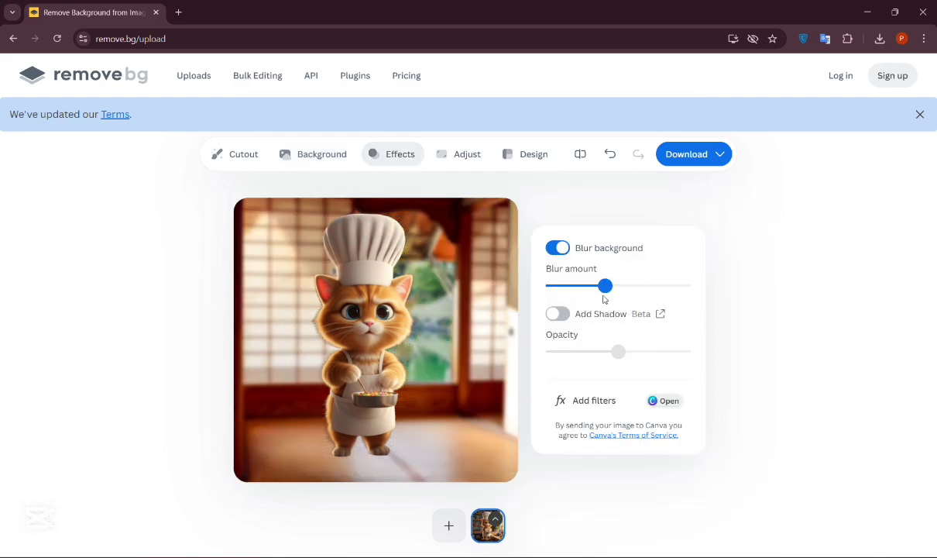
pyautogui.moveTo(609, 285); pyautogui.dragTo(585, 288)
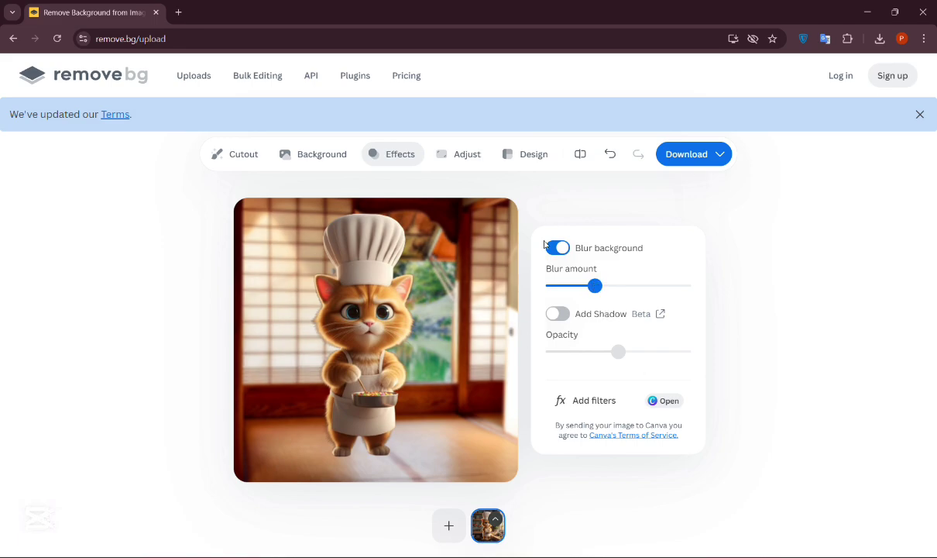
# Step: Turn on Add Shadow and set its opacity to a little below the middle of the slider
pyautogui.click(554, 314)
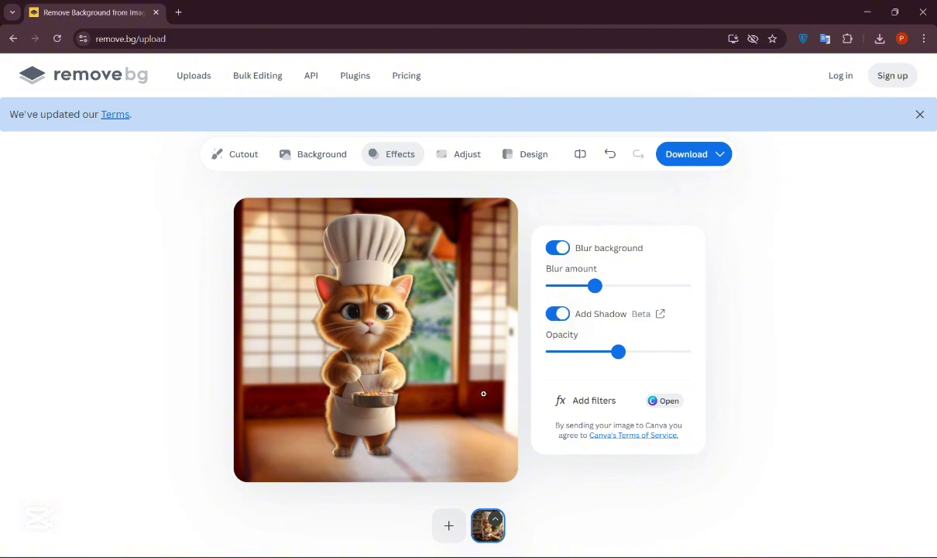
pyautogui.moveTo(614, 357); pyautogui.dragTo(673, 353)
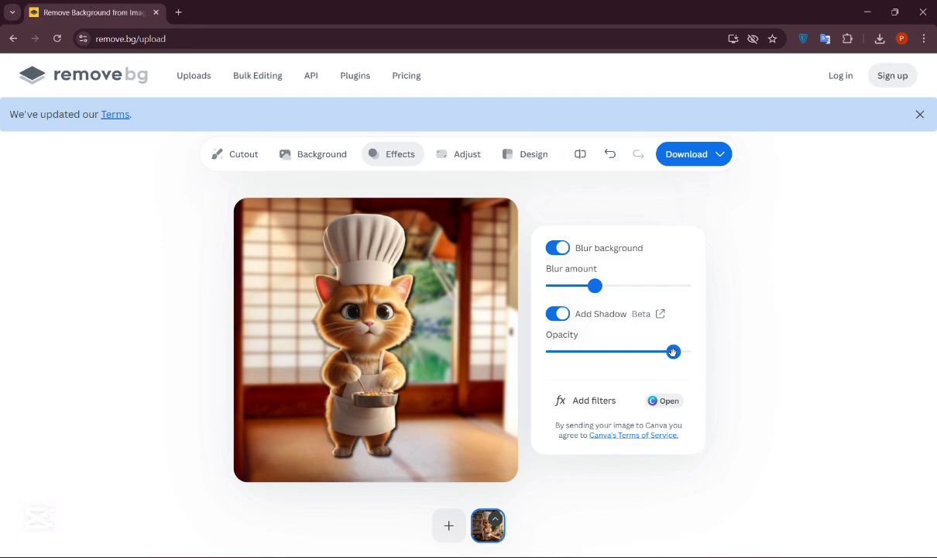
pyautogui.moveTo(670, 352); pyautogui.dragTo(599, 367)
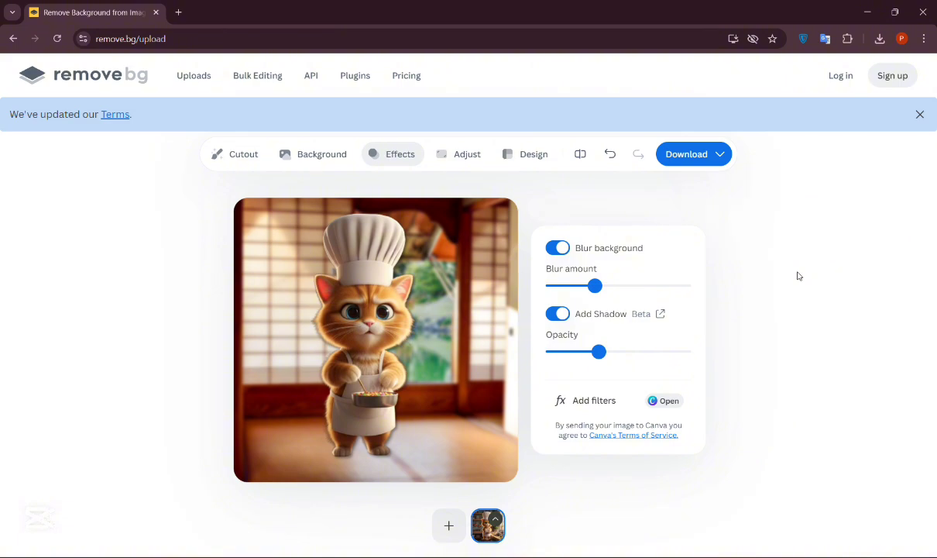
# Step: Look through the Adjust and Design options and compare the edited image with the original
pyautogui.click(465, 155)
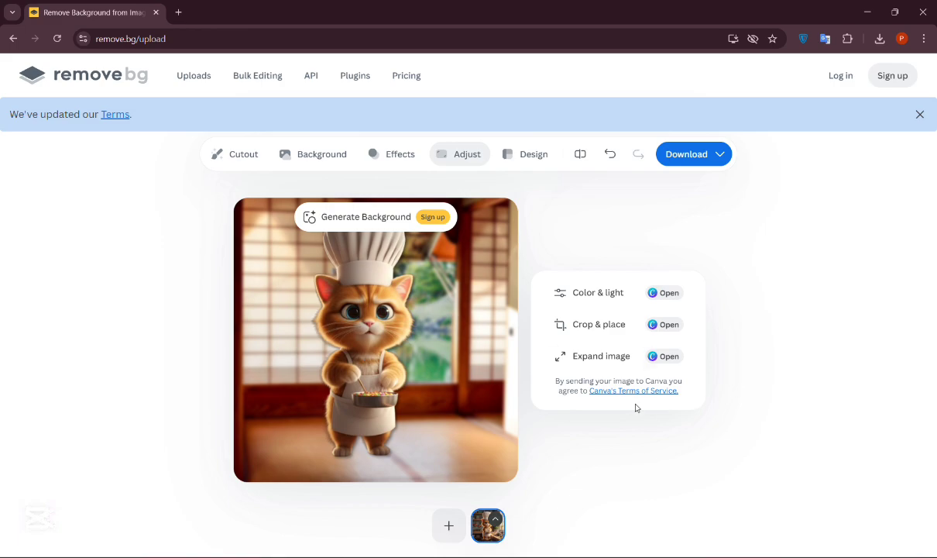
pyautogui.click(527, 160)
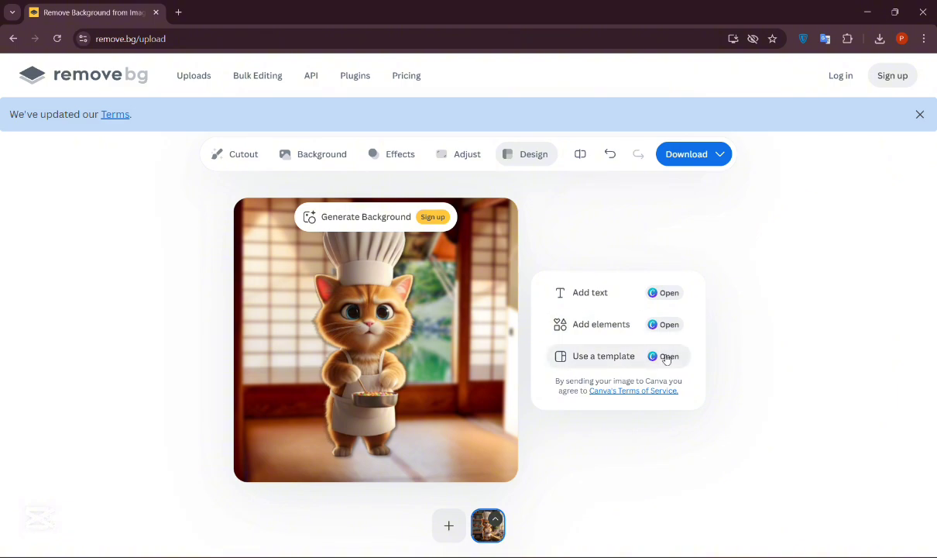
pyautogui.click(583, 159)
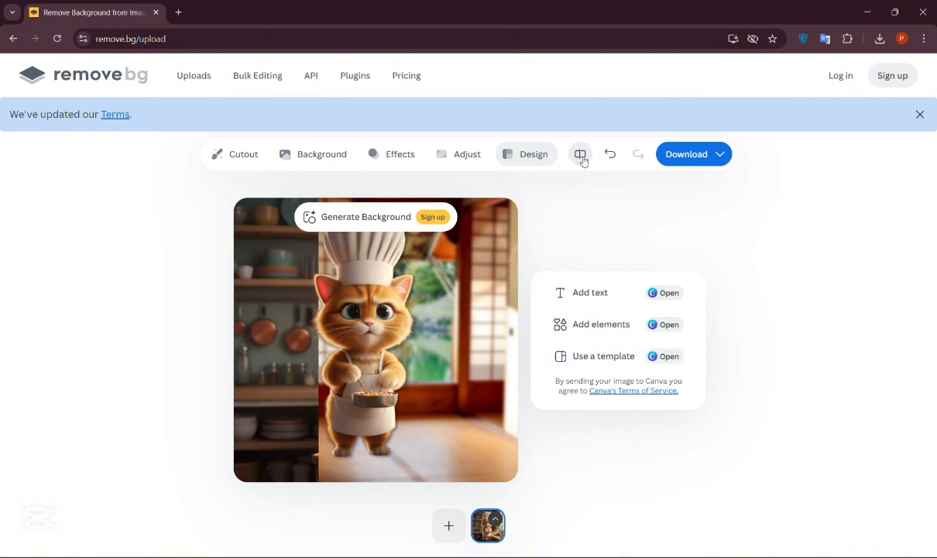
pyautogui.click(583, 159)
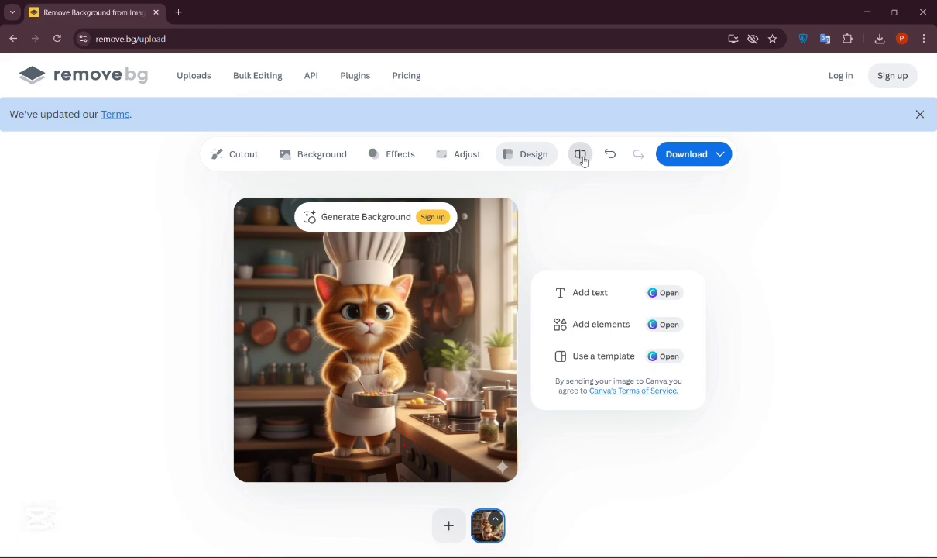
pyautogui.click(584, 161)
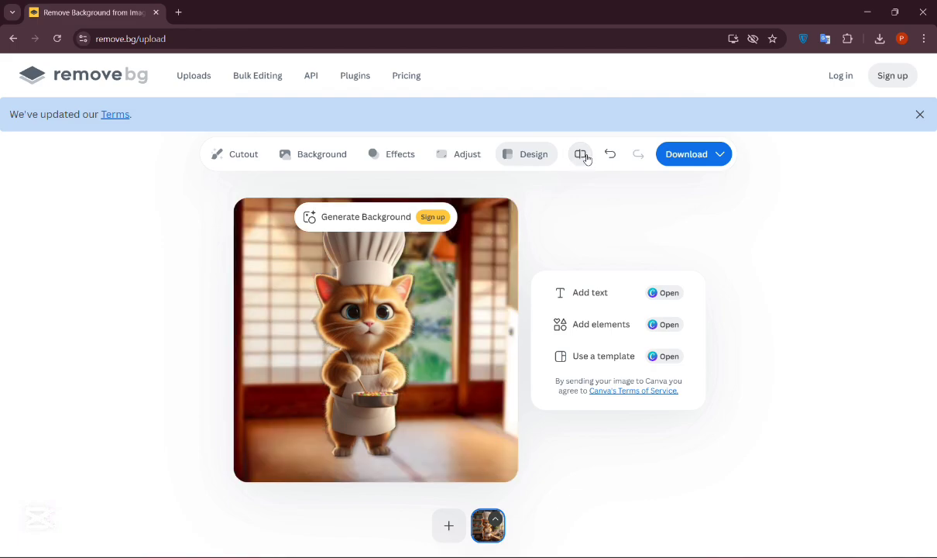
# Step: Download the free 500 x 500 preview and open the downloaded PNG to inspect it up close
pyautogui.click(703, 157)
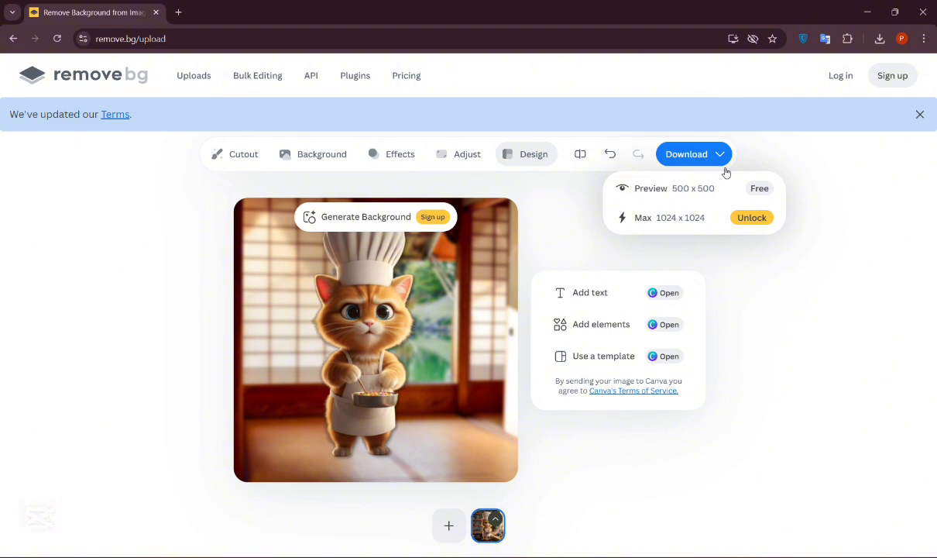
pyautogui.click(689, 192)
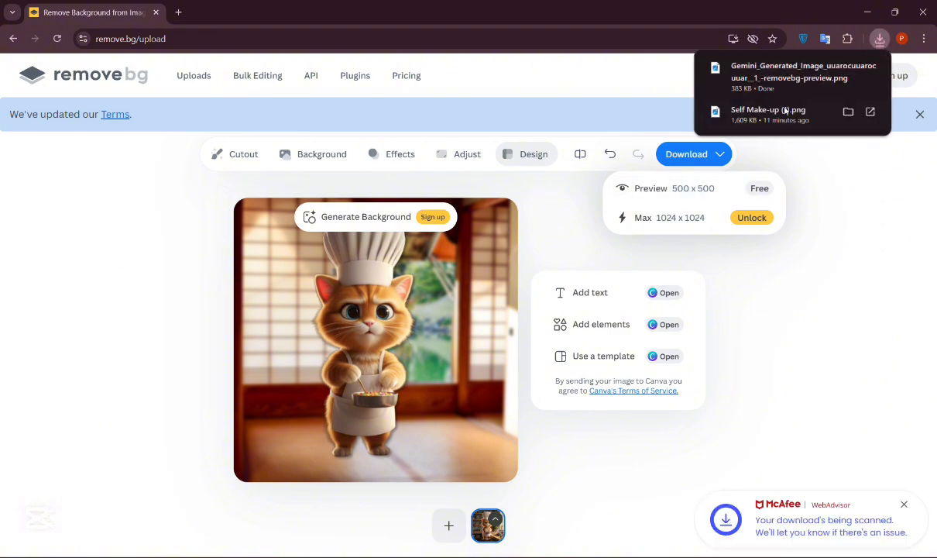
pyautogui.click(757, 67)
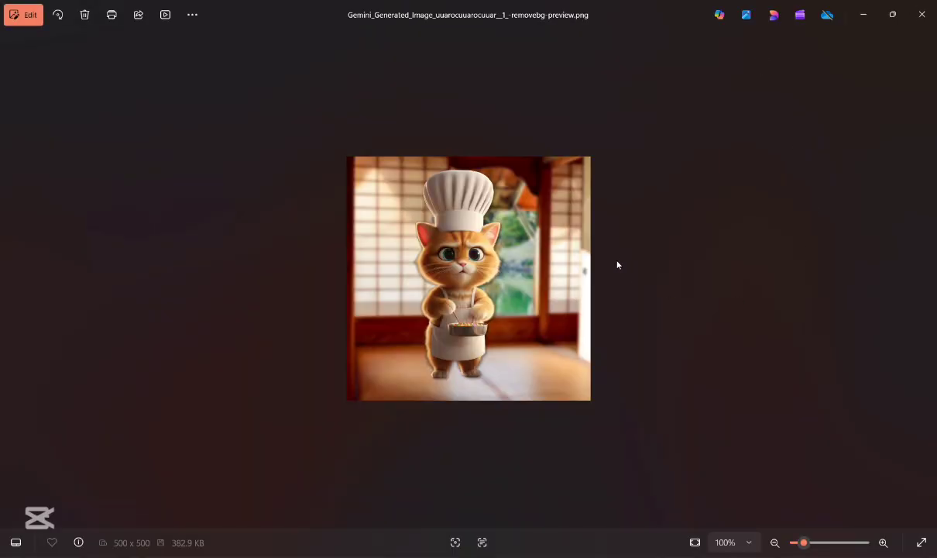
pyautogui.scroll(5, 617, 265)
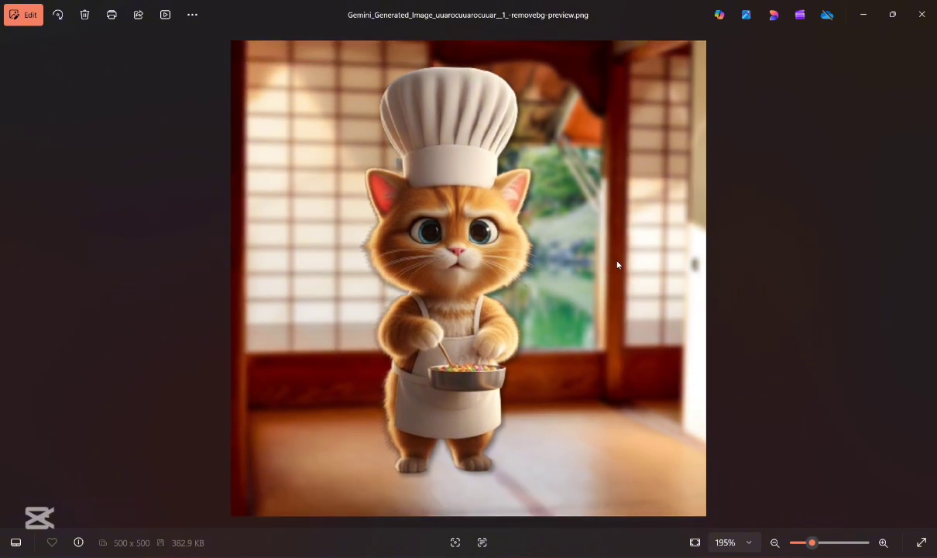
pyautogui.scroll(-1, 618, 265)
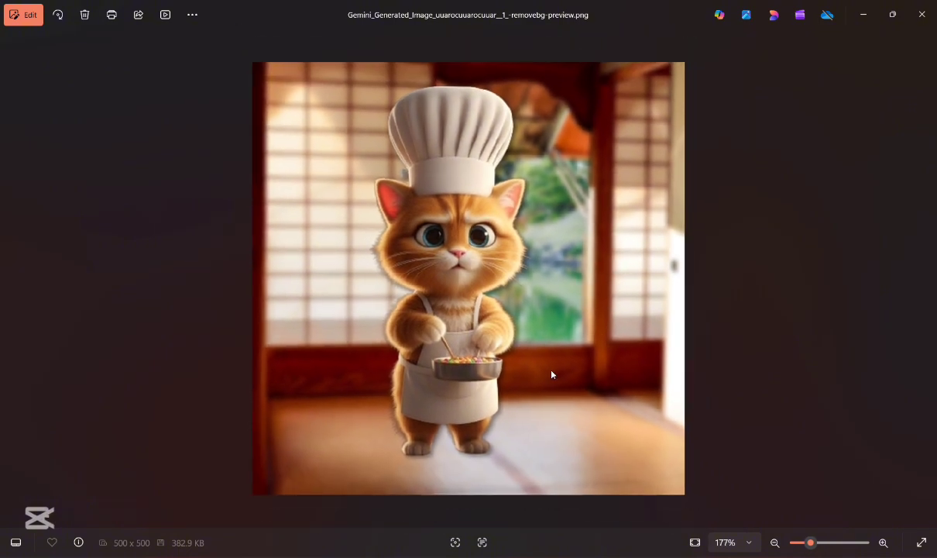